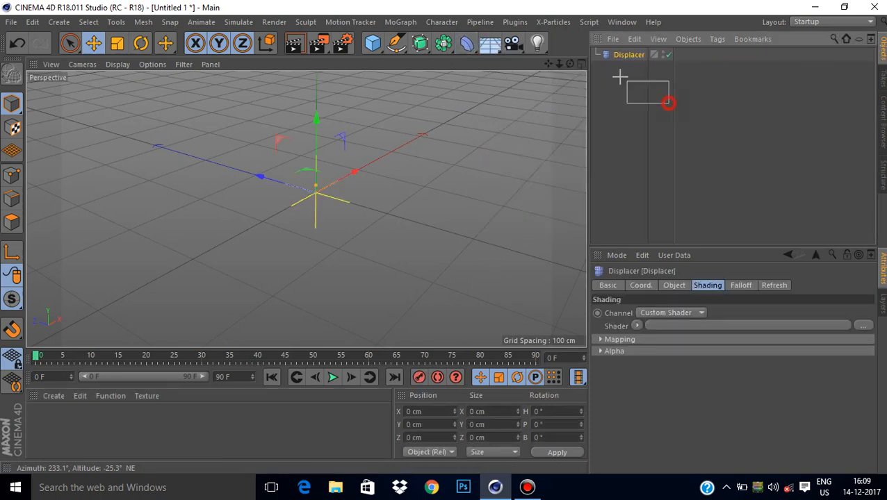
Step: Delete the existing displacer from the scene and add a cube primitive
key(Delete)
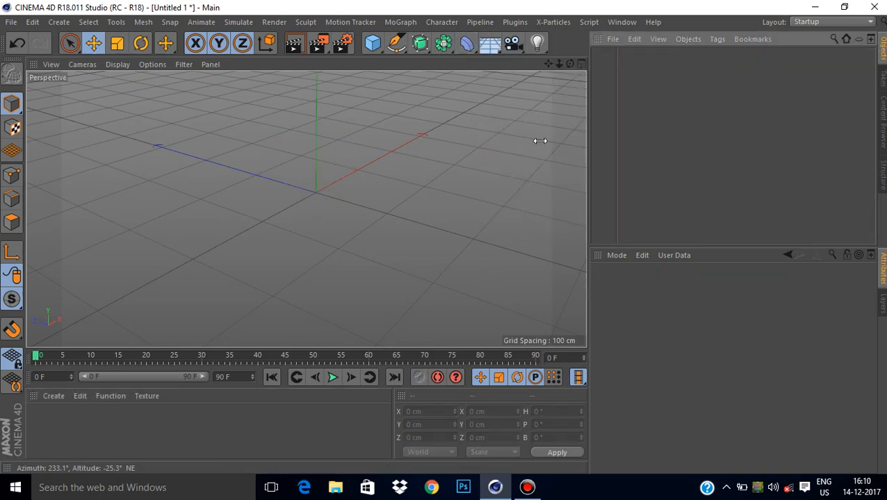
drag(373, 43, 472, 67)
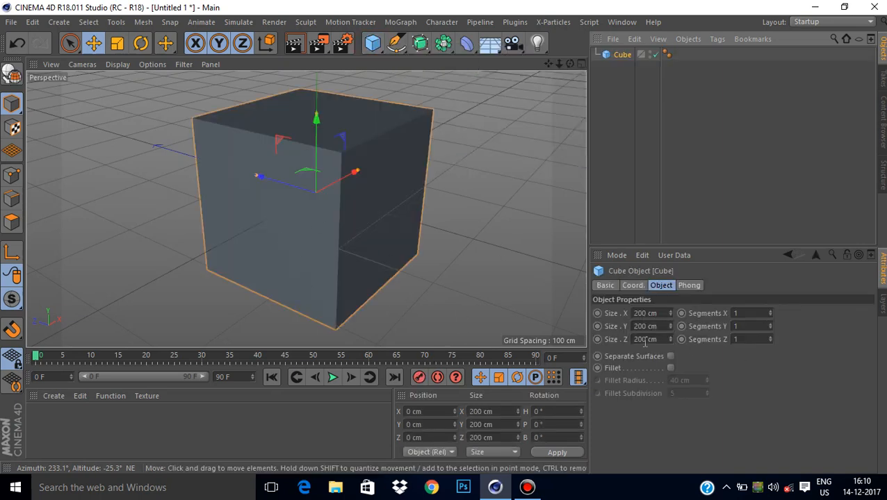
Step: Set the cube's size to 400 cm in X, 70 cm in Y and 400 cm in Z
click(662, 313)
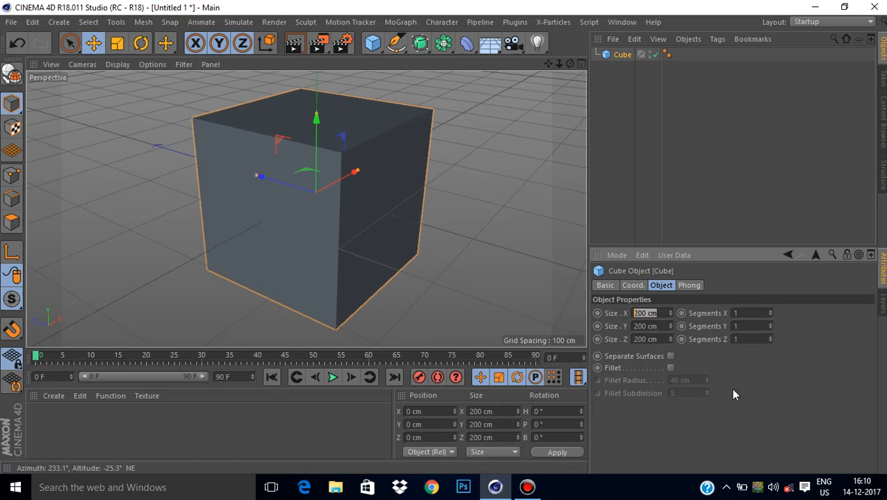
text(400)
key(Return)
click(665, 340)
text(400)
key(Return)
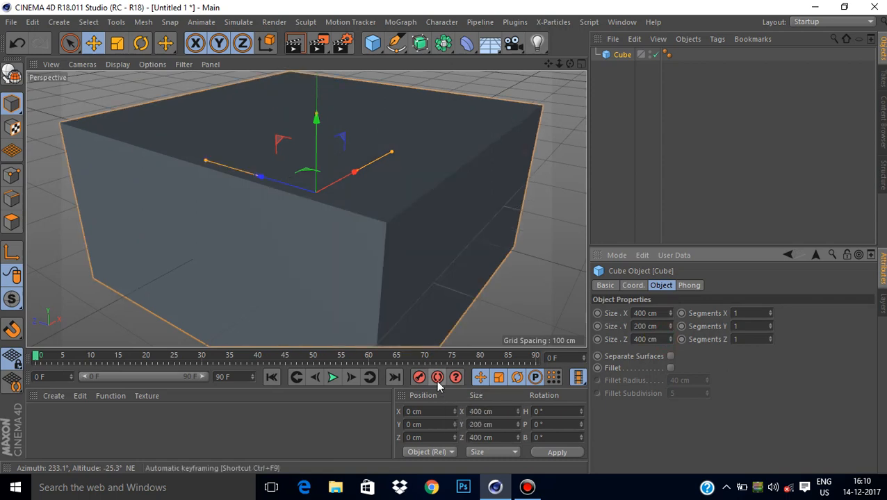
click(663, 340)
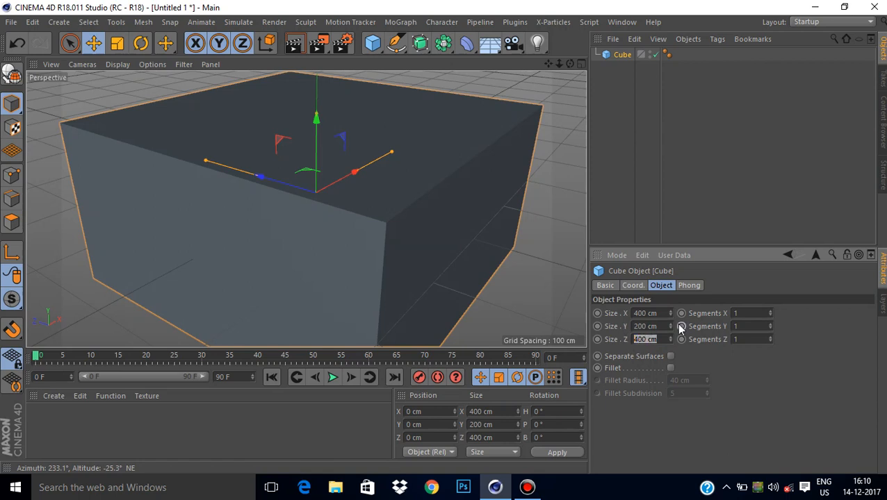
click(662, 326)
text(7)
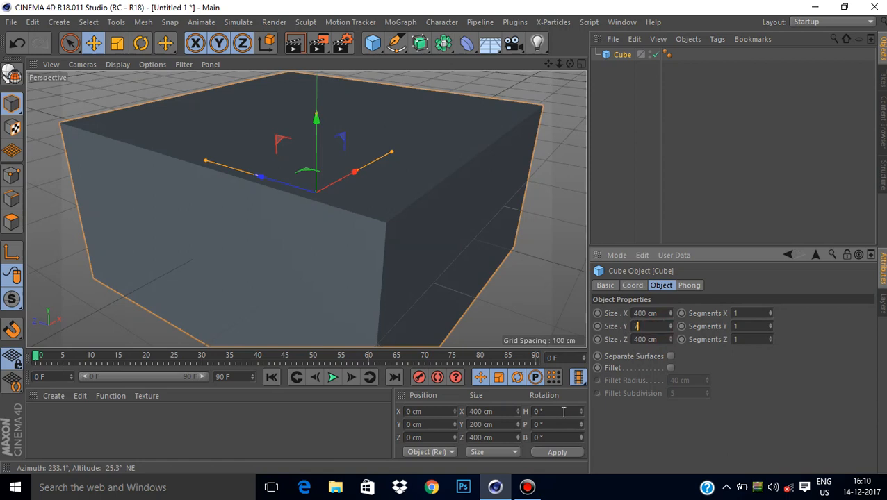
text(0)
key(Return)
Step: Set the cube's X and Z segments to 500 each
click(748, 312)
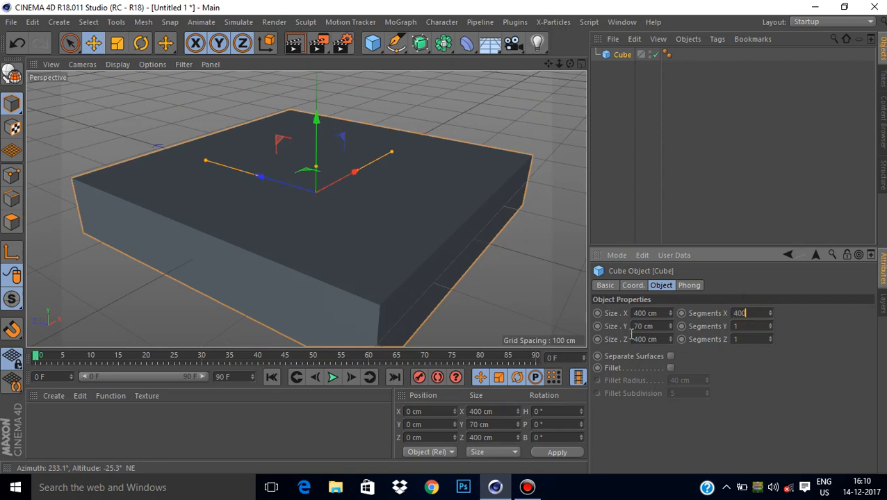
click(747, 339)
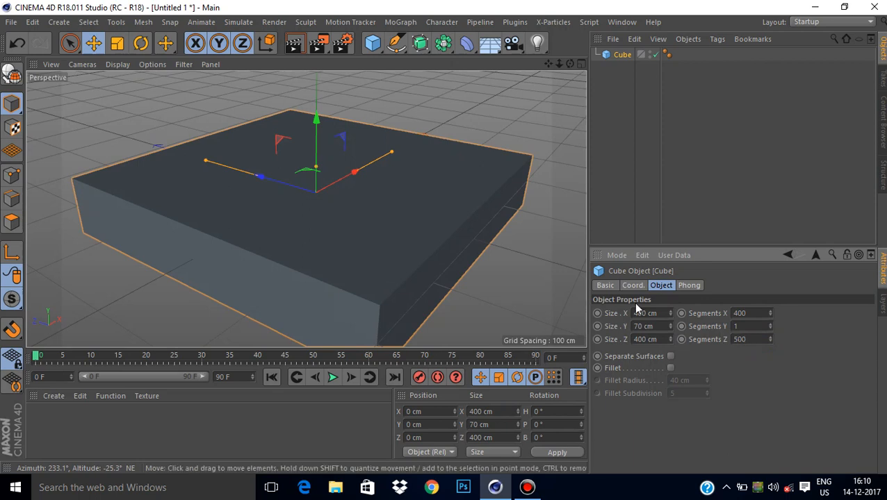
click(756, 313)
text(500)
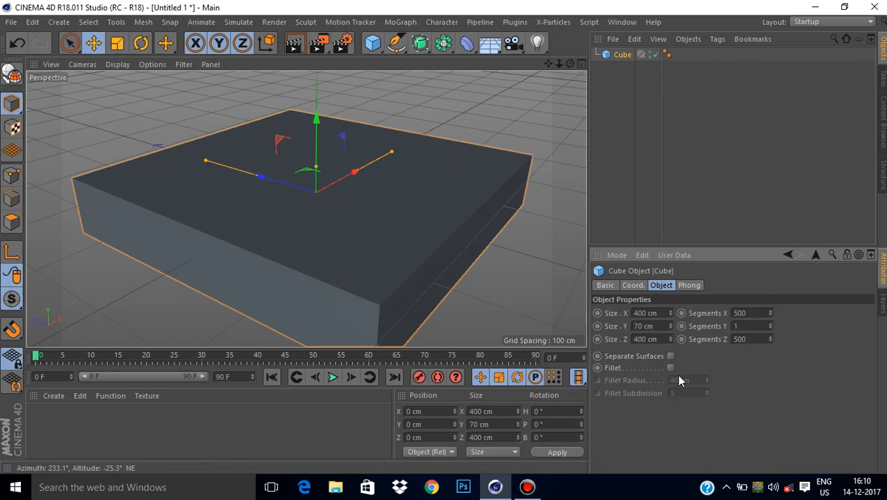
Step: Enable the cube's fillet with a 7 cm radius and 11 subdivisions, and deselect the cube
click(671, 368)
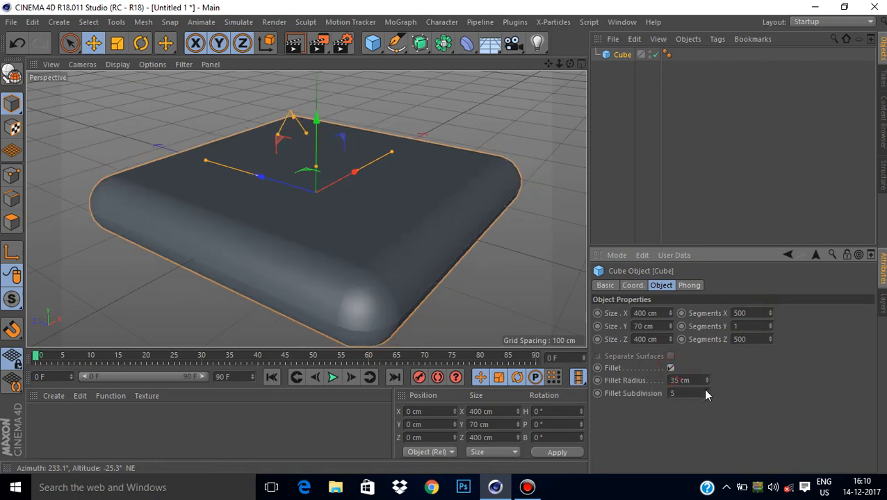
mouse_move(707, 382)
mouse_down()
mouse_move(707, 404)
mouse_move(706, 388)
mouse_up()
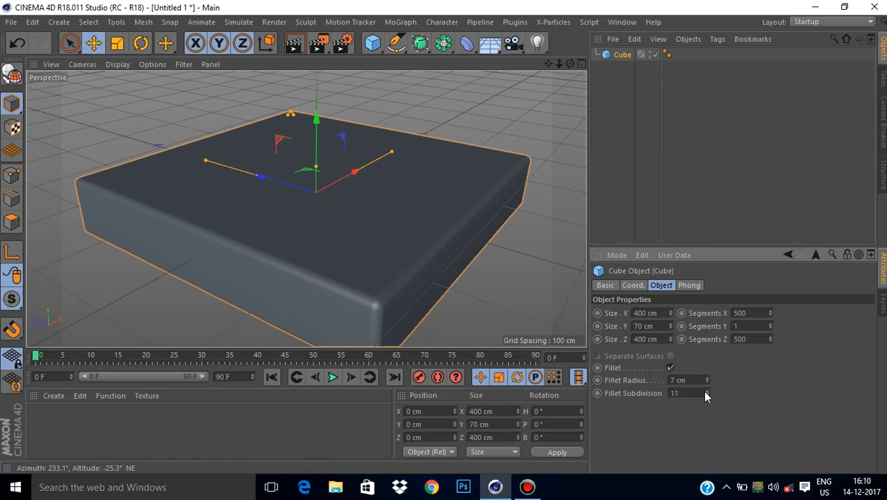
click(702, 88)
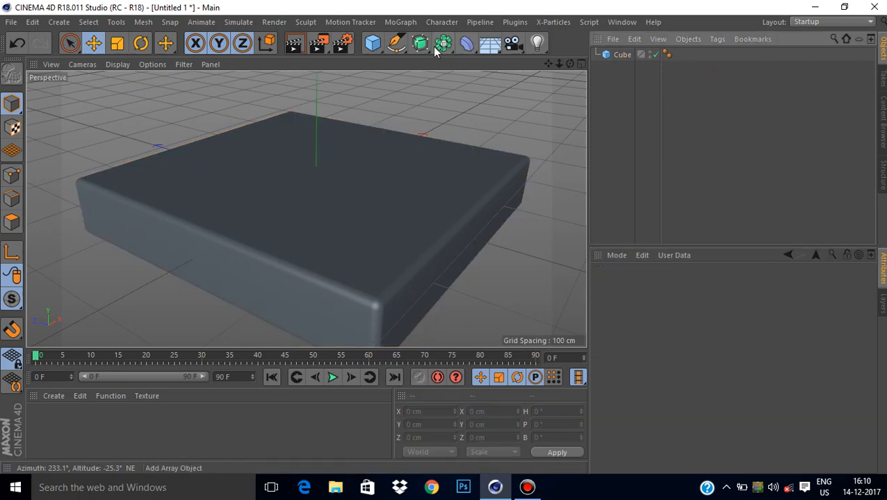
Step: Add a Displacer deformer and make it a child of the cube
click(465, 44)
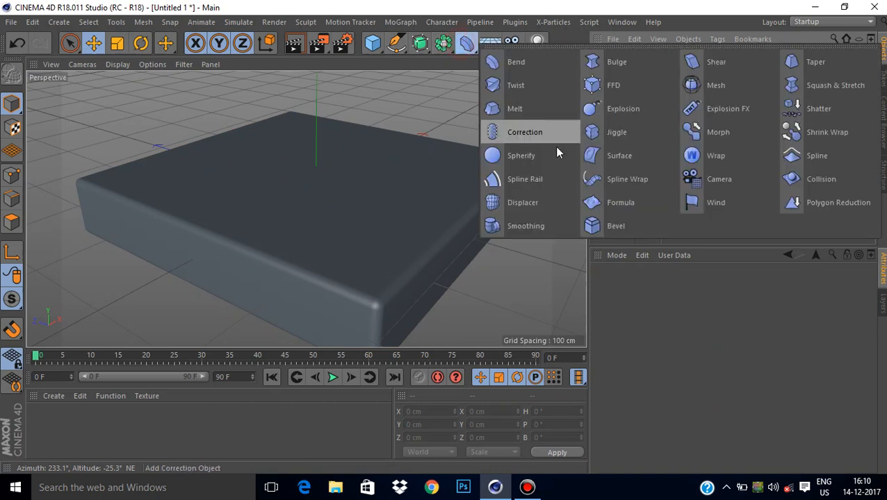
click(534, 203)
drag(639, 52, 618, 68)
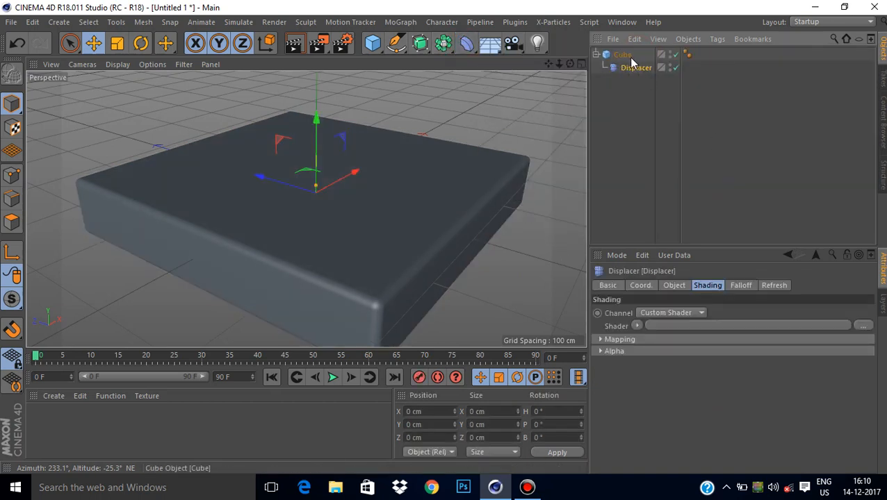
Step: Set the displacer's direction to Planar with +Y orientation
click(624, 55)
click(635, 68)
click(671, 286)
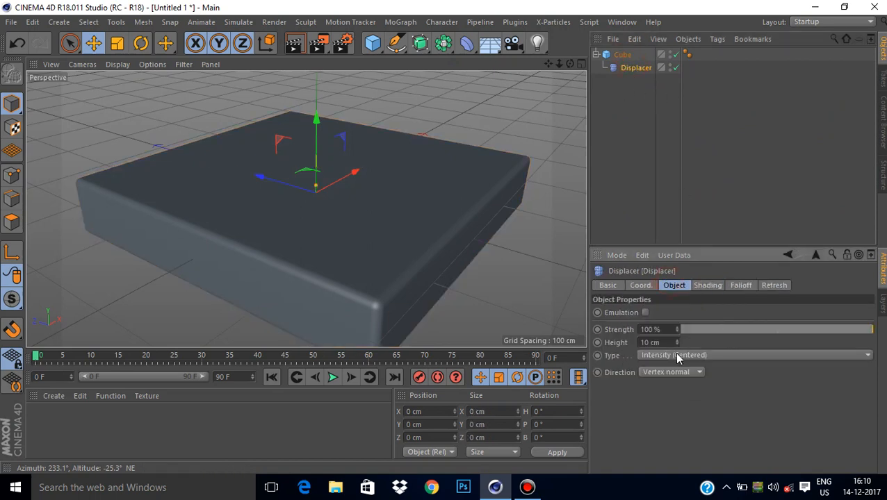
click(657, 373)
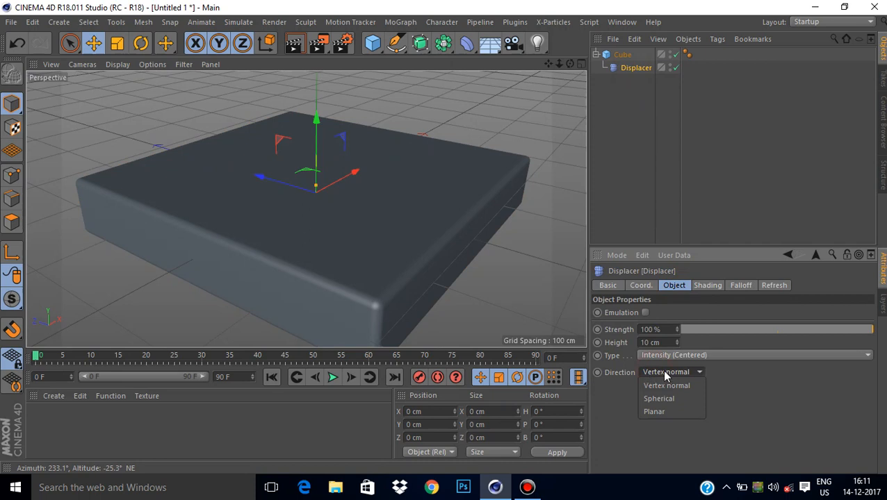
click(655, 412)
click(672, 386)
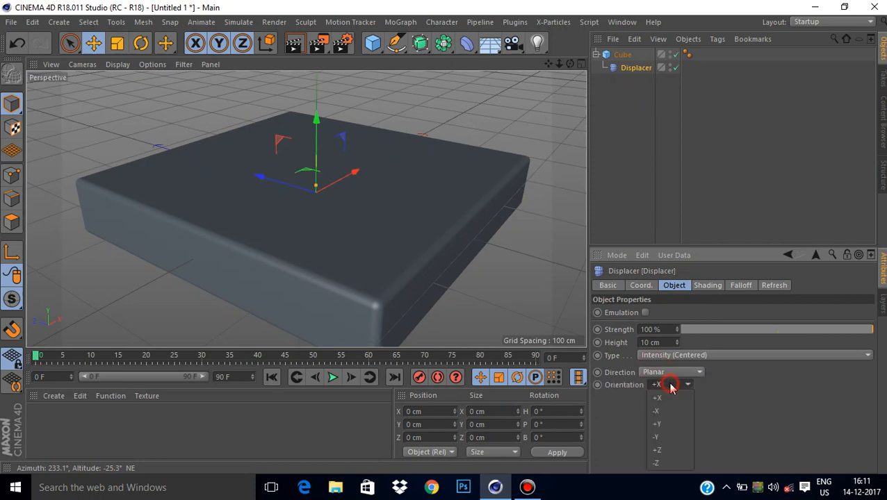
click(660, 425)
Step: Assign a Noise shader to the displacer's shading
click(702, 285)
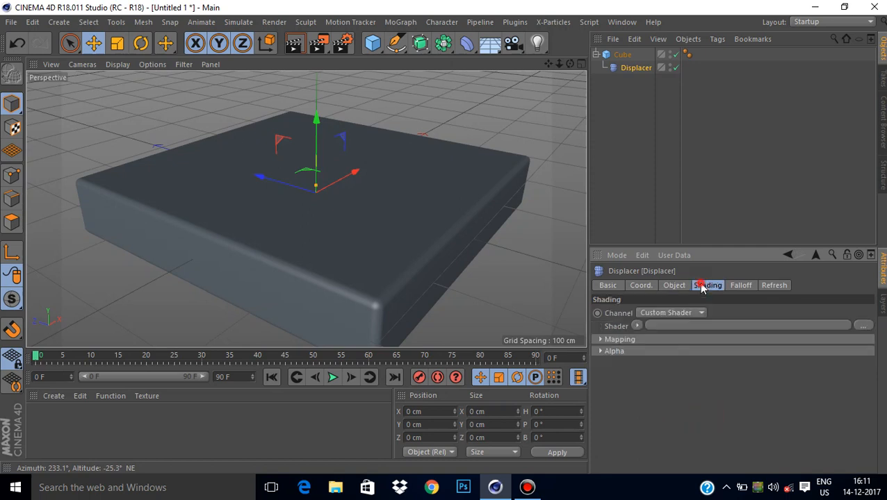
click(635, 326)
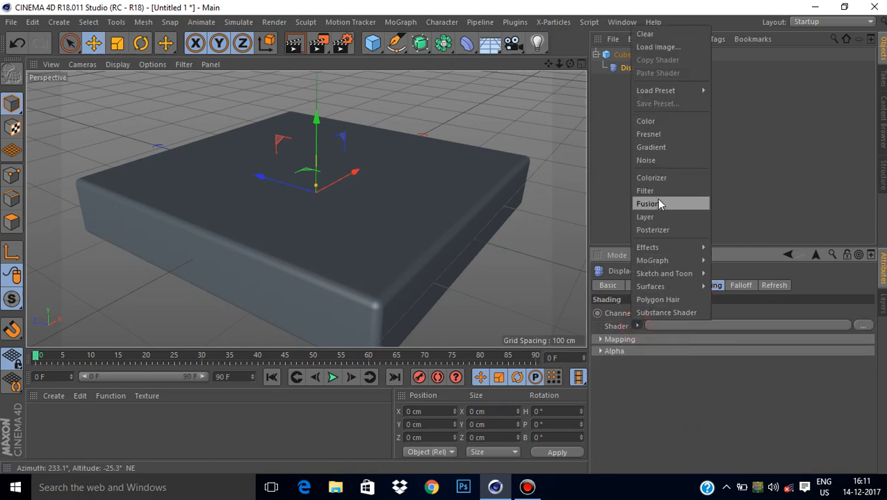
click(657, 161)
Step: Change the noise shader's type to Wavy Turbulence and set its octaves to 6
click(695, 326)
drag(870, 354, 869, 407)
click(803, 314)
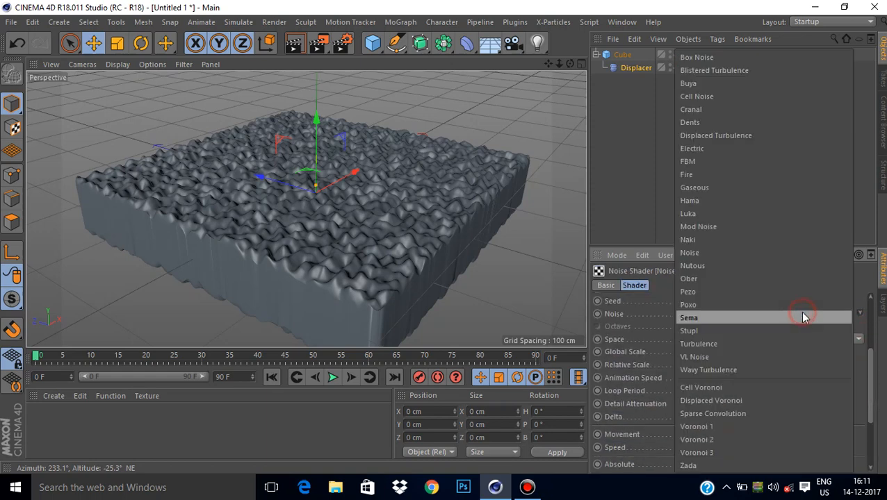
click(759, 370)
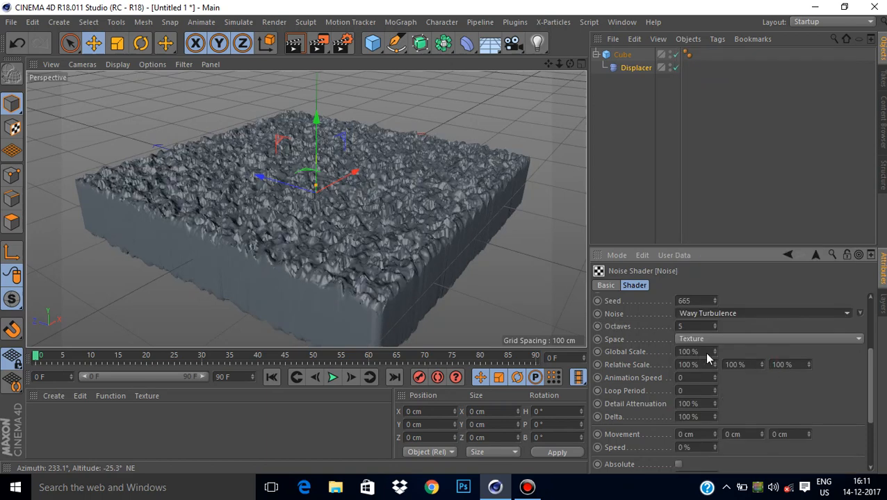
drag(700, 327, 583, 358)
text(6)
key(Return)
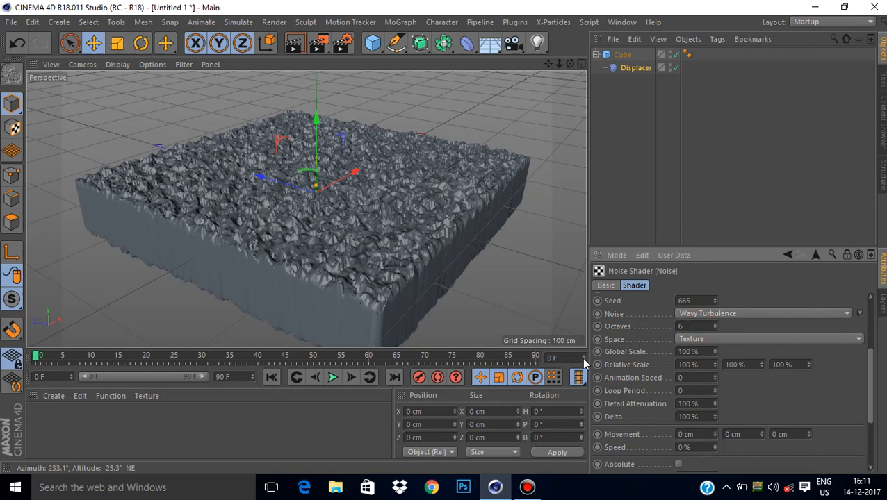
Step: Set the noise shader's global scale to 50%
double_click(707, 352)
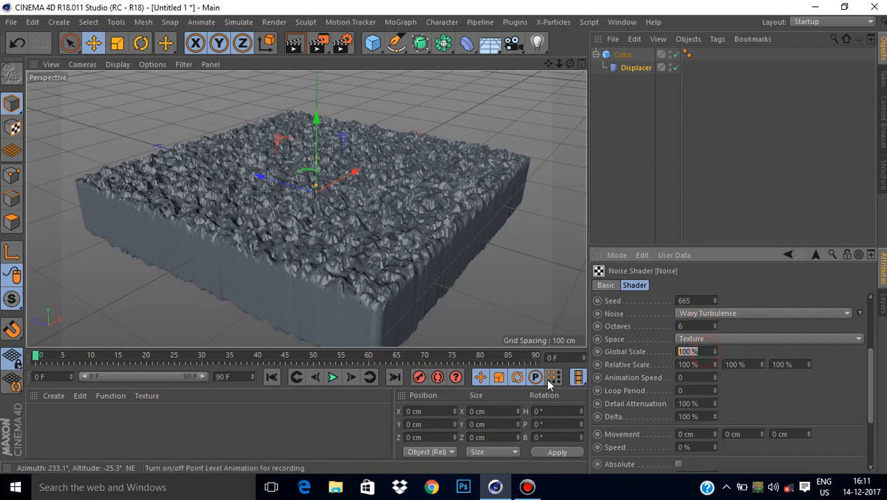
text(50)
key(Return)
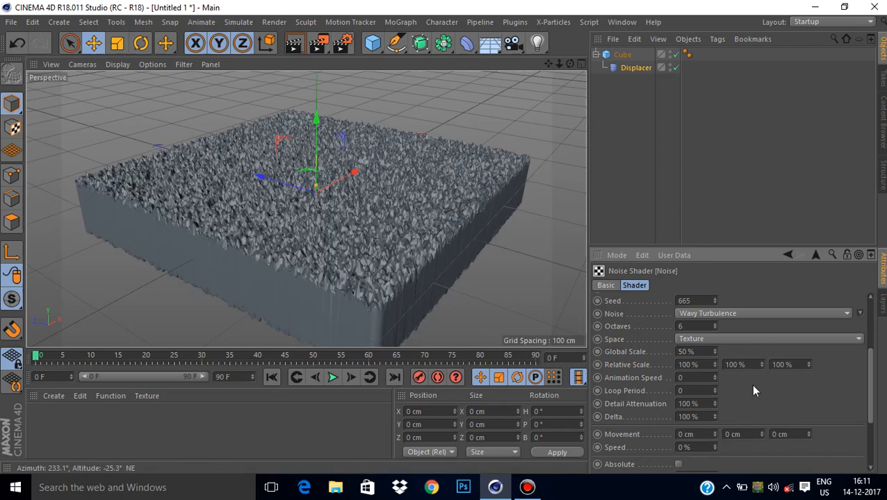
click(816, 255)
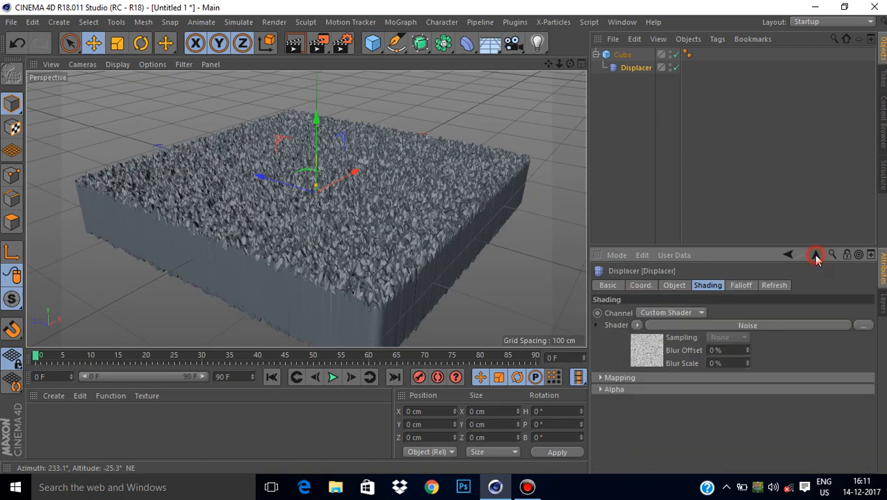
click(672, 286)
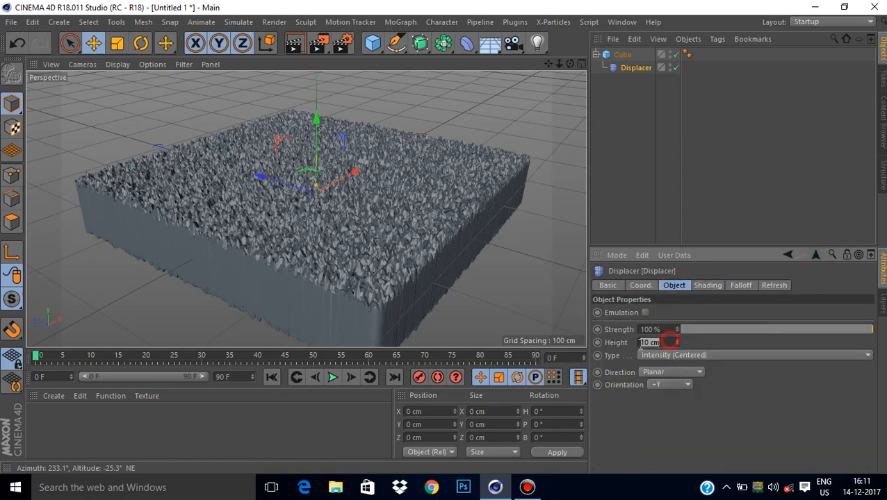
right_click(710, 378)
click(678, 408)
Step: Set the global scale of the displacer's noise shader to 350% and return to the displacer's shading settings
click(707, 285)
click(714, 325)
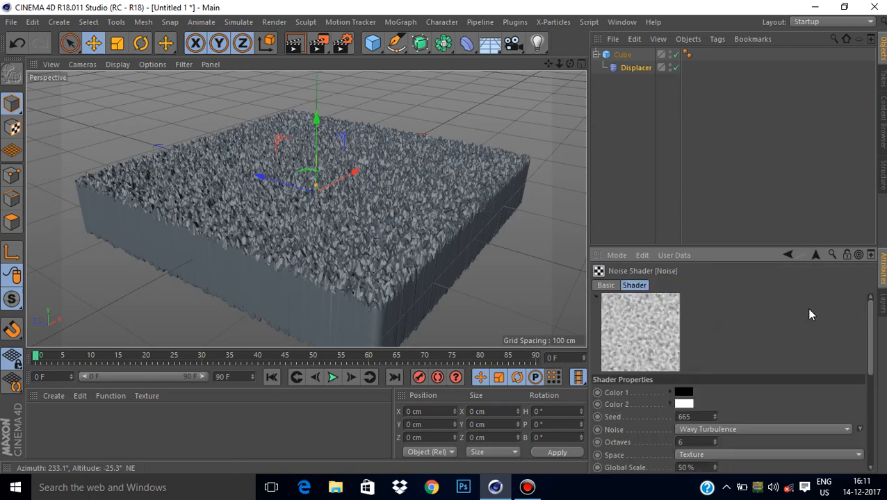
drag(867, 335, 869, 379)
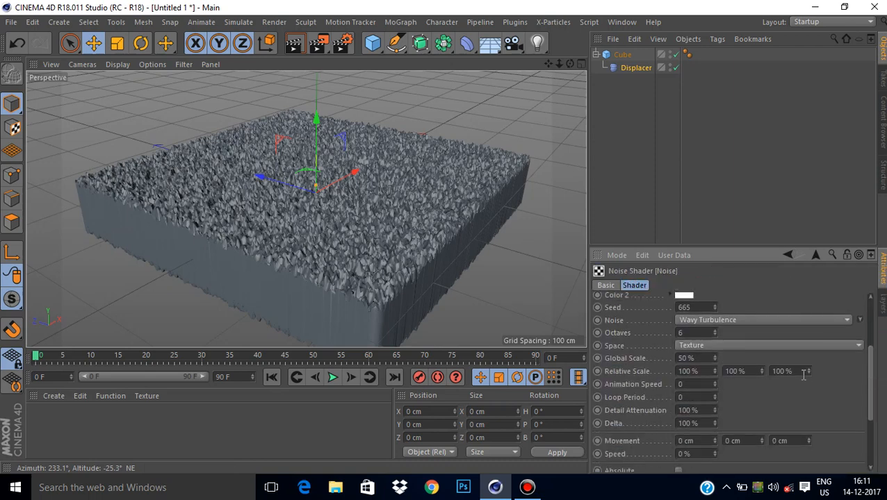
click(699, 359)
text(350)
key(Return)
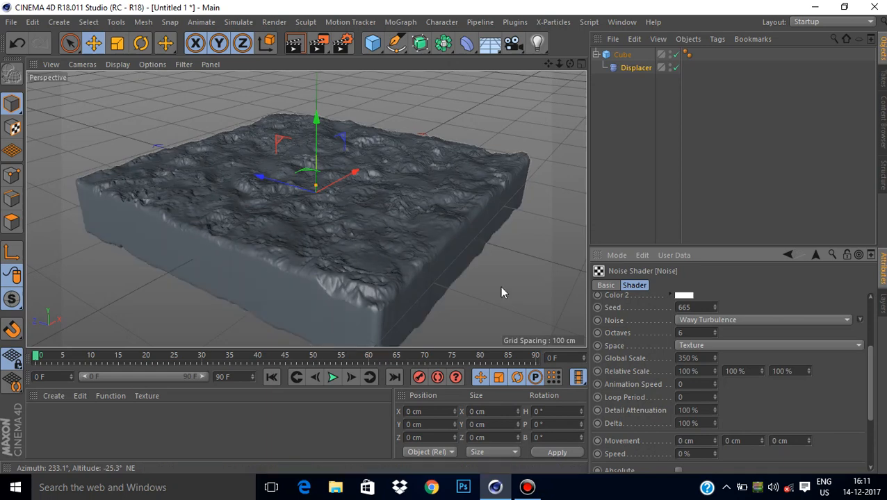
click(815, 255)
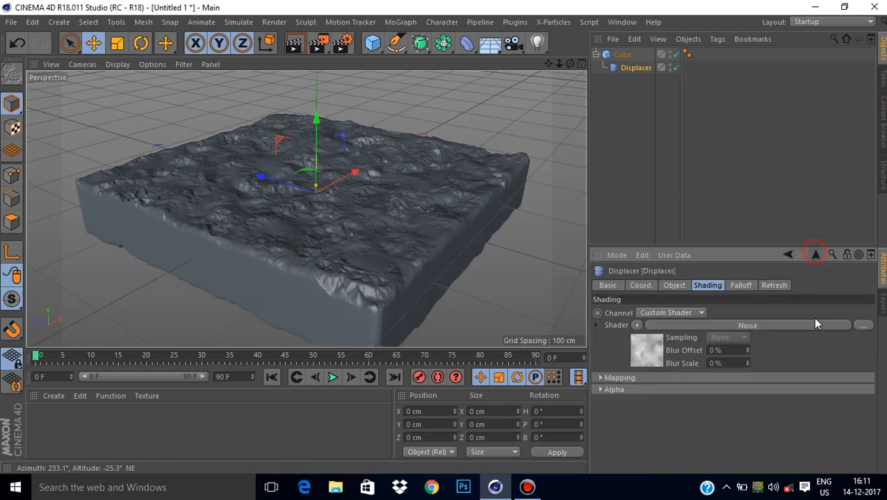
Step: Add a camera at the current view and look through it
click(669, 162)
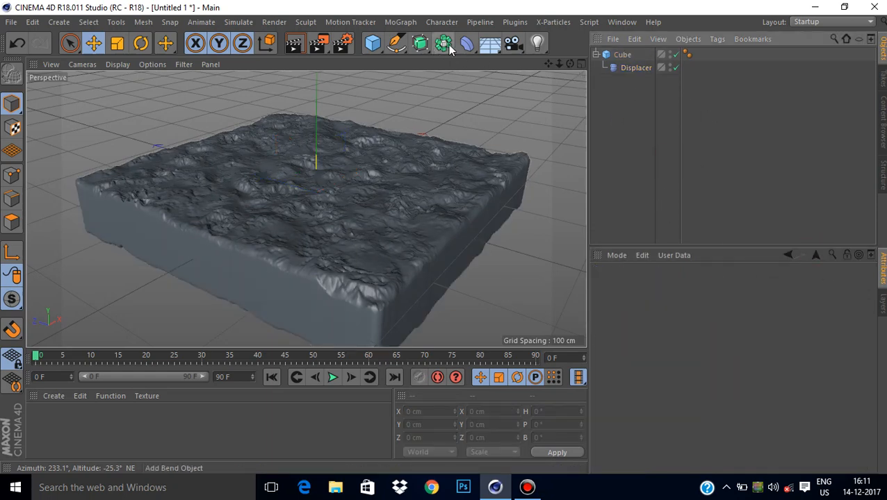
drag(512, 43, 598, 55)
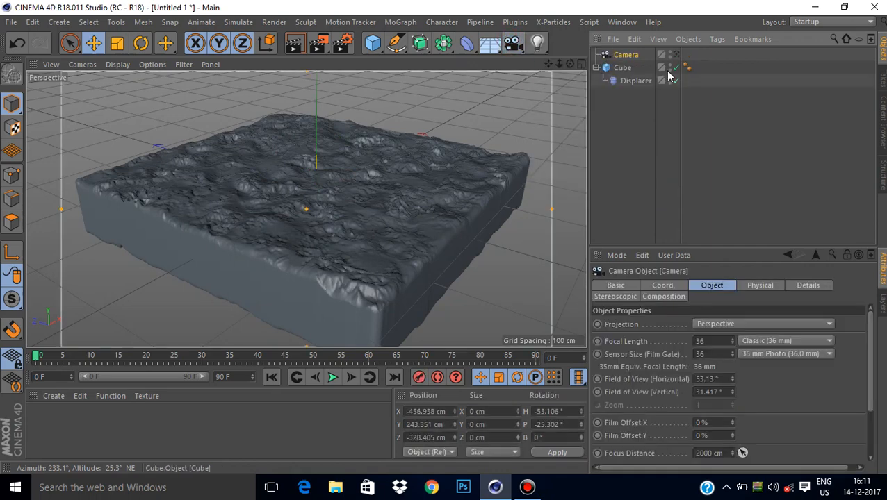
click(695, 119)
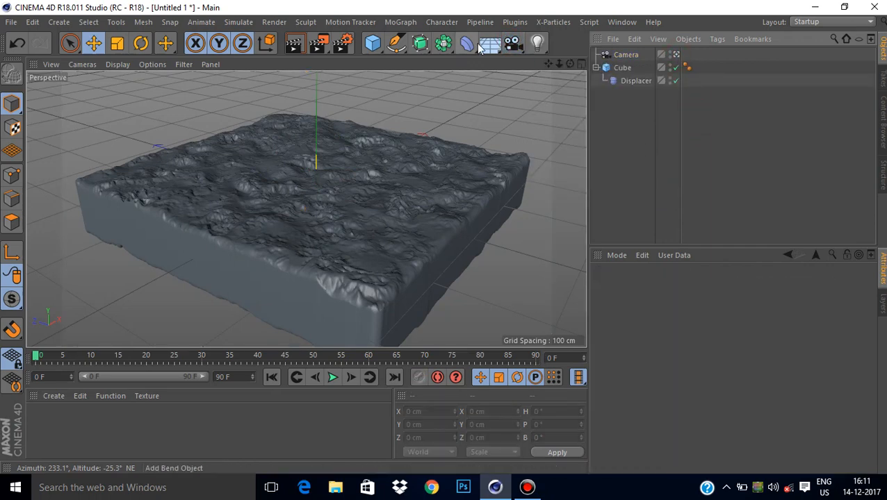
Step: Add a plane and scale it up uniformly to about 8122 cm in X and Z, and activate the Move tool
drag(373, 43, 486, 89)
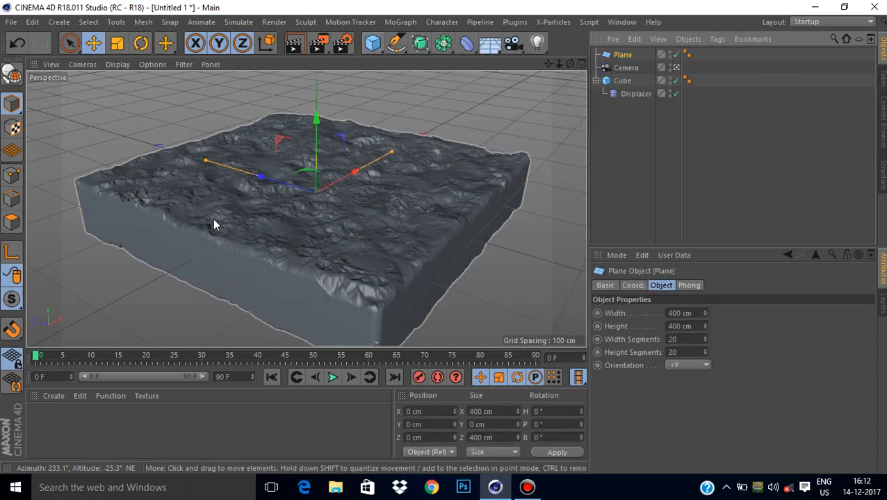
click(117, 43)
drag(319, 180, 552, 134)
key(e)
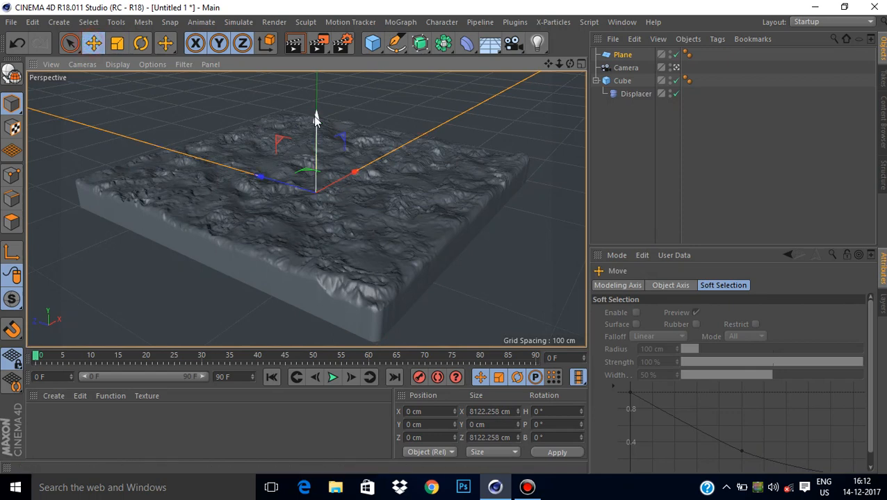
Step: Move the plane slightly down along Y and make sure the Ambient Occlusion effect is enabled in the render settings
drag(316, 120, 317, 133)
click(342, 44)
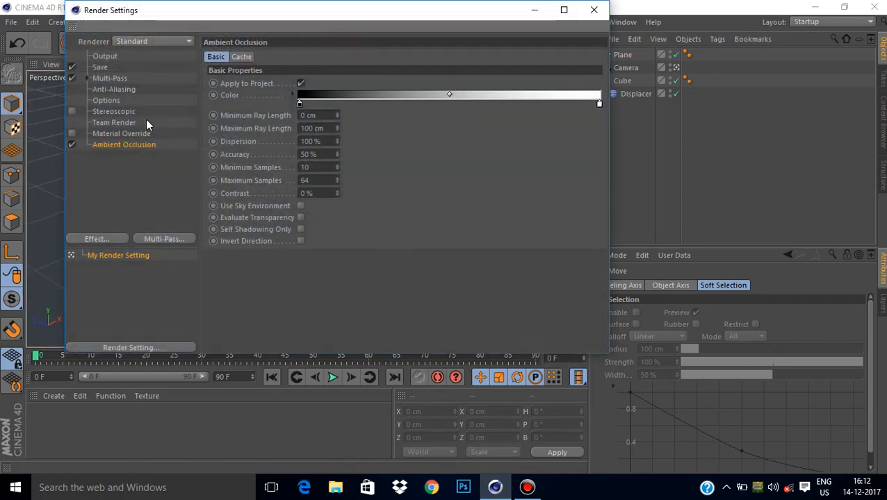
click(119, 167)
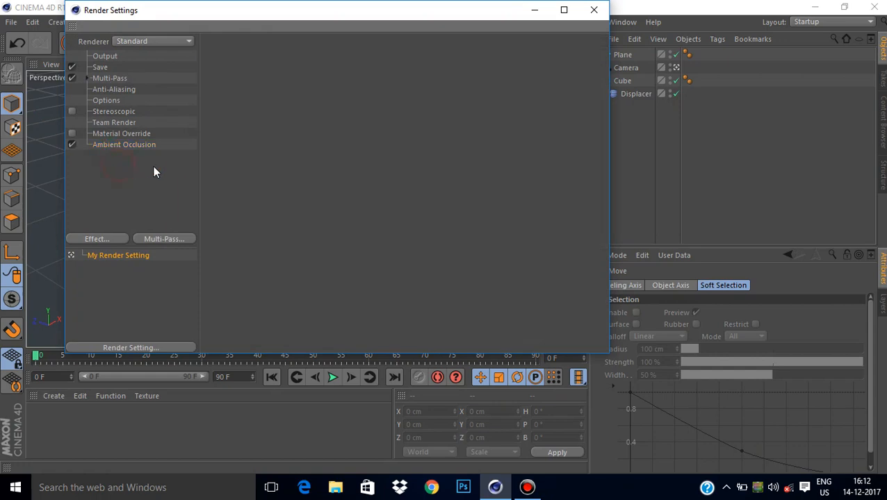
click(111, 144)
click(128, 166)
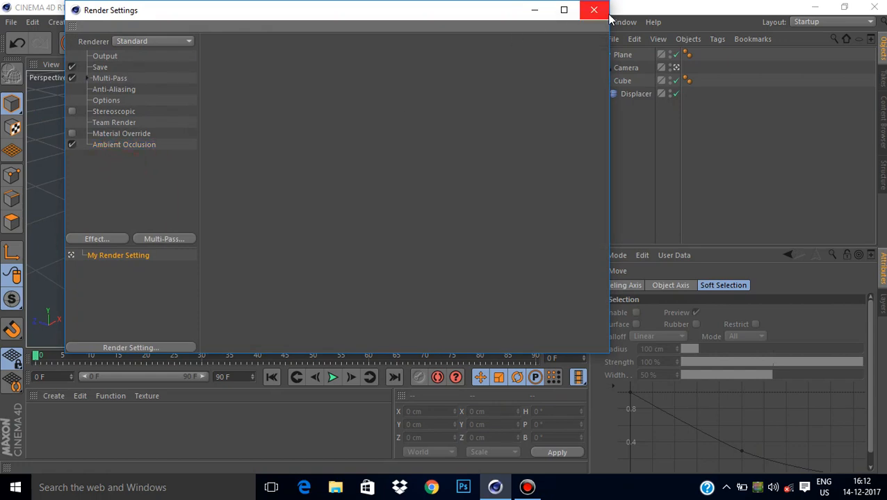
click(593, 10)
Step: Add a Physical Sky to the scene and clear the selection
click(490, 43)
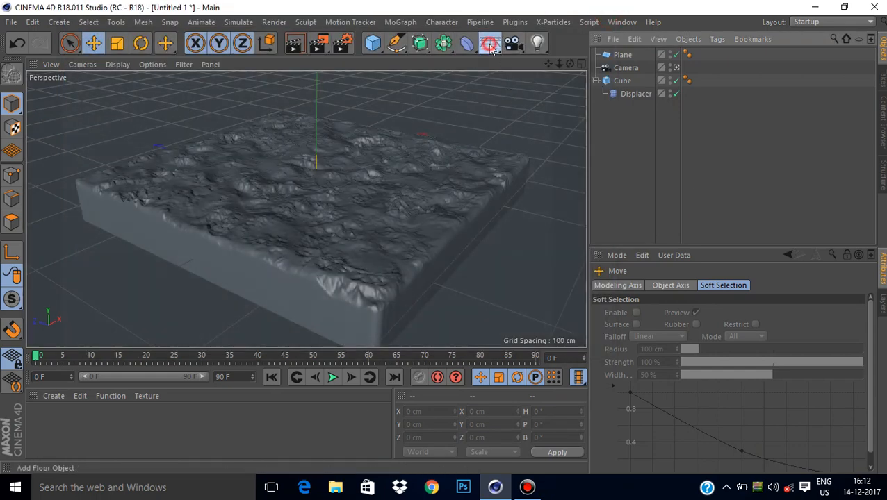
click(645, 63)
click(767, 170)
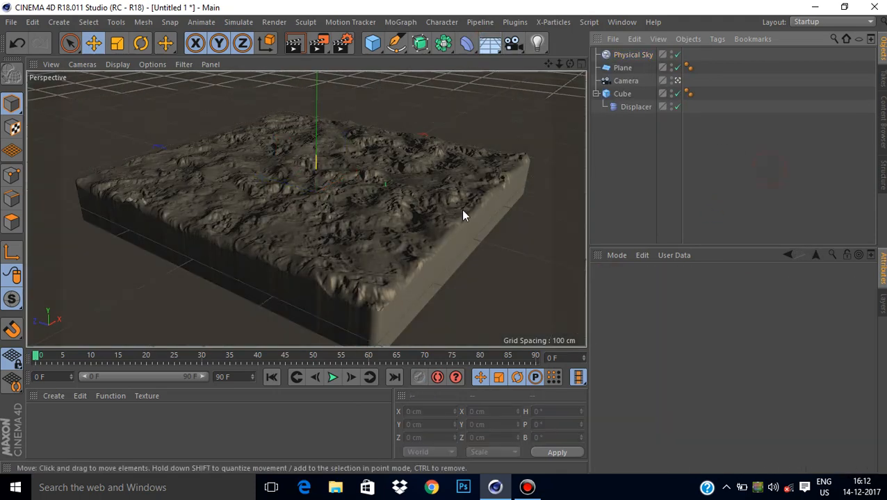
Step: Create a new material with the Color and Reflectance channels disabled and the Transparency channel enabled
click(157, 442)
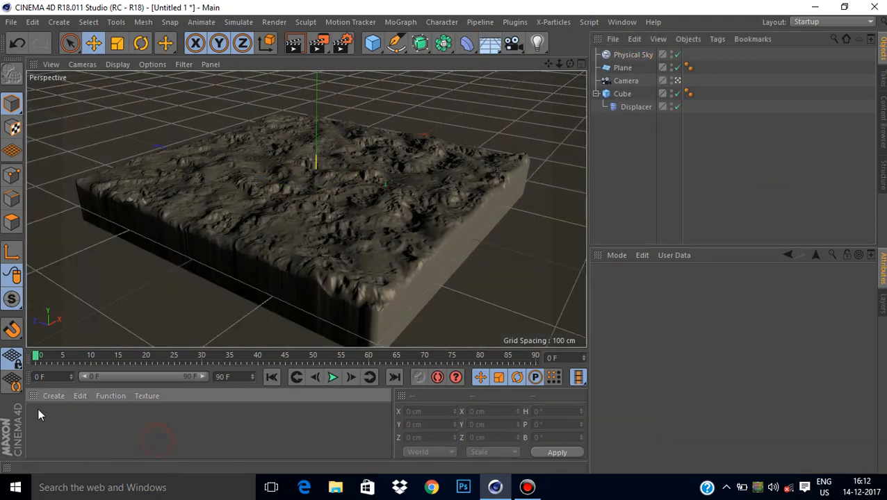
double_click(178, 428)
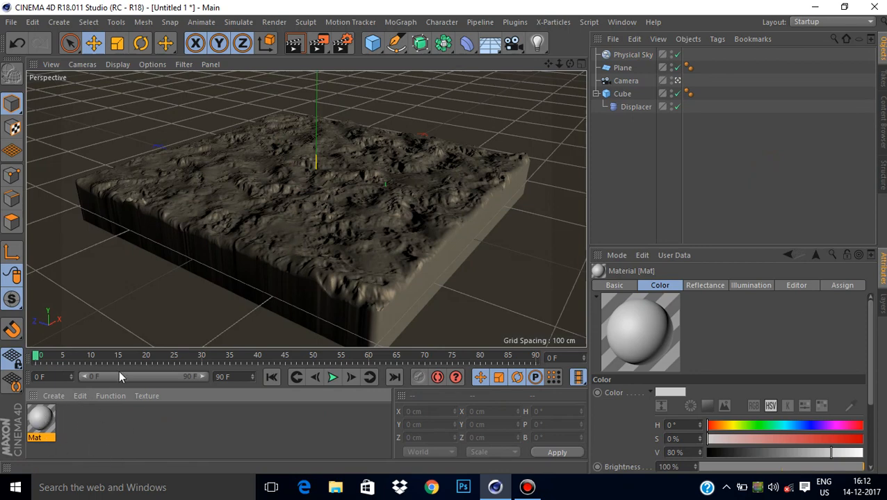
double_click(41, 419)
drag(394, 57, 423, 25)
click(289, 159)
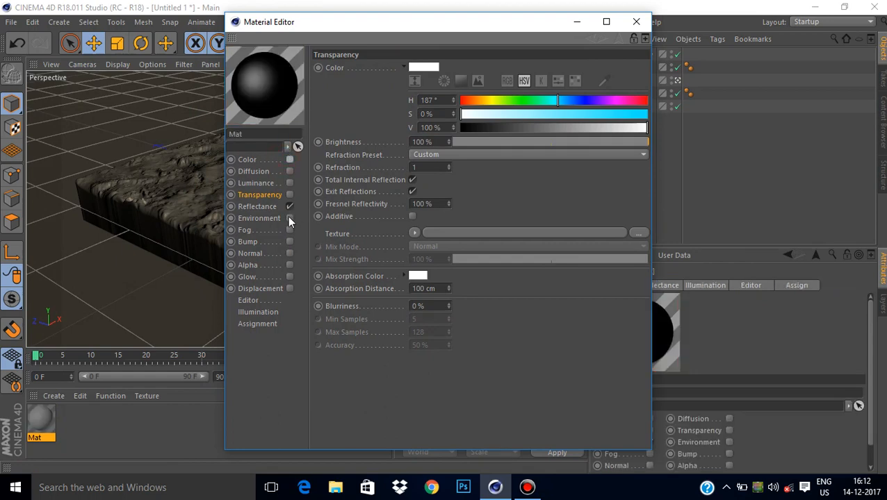
click(287, 207)
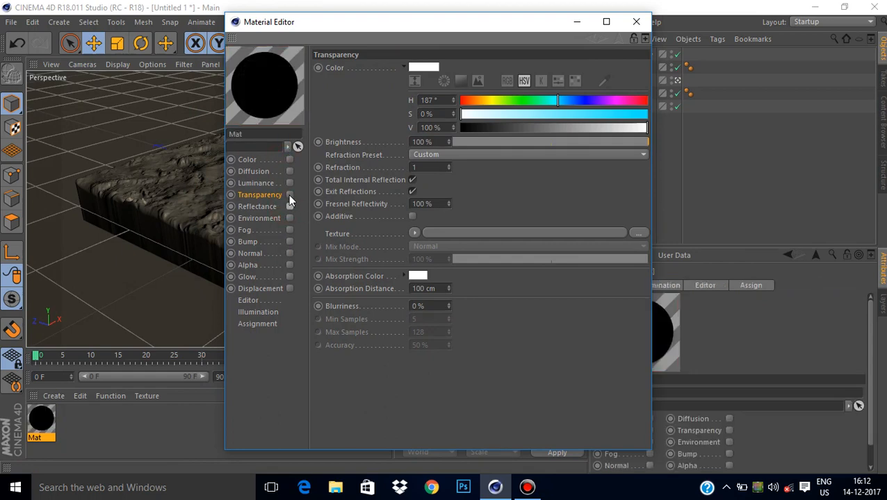
click(289, 194)
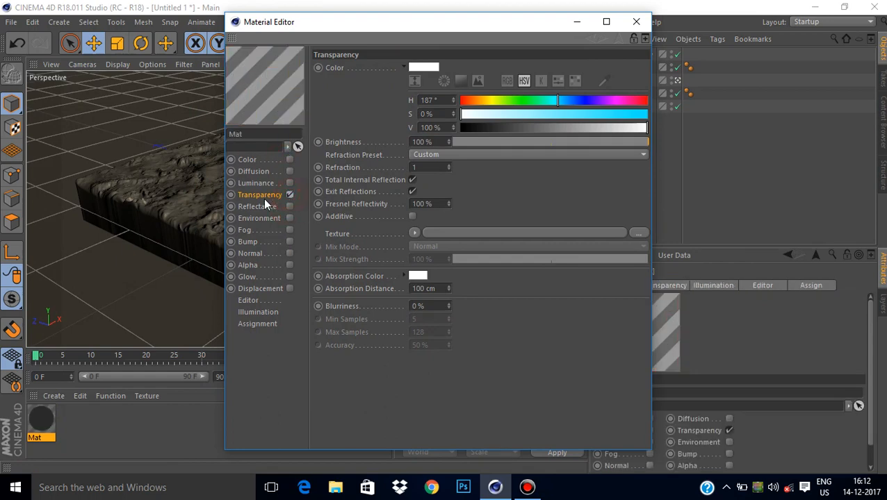
Step: Apply the Water refraction preset to the material's transparency and raise the refraction to 1.683
click(499, 156)
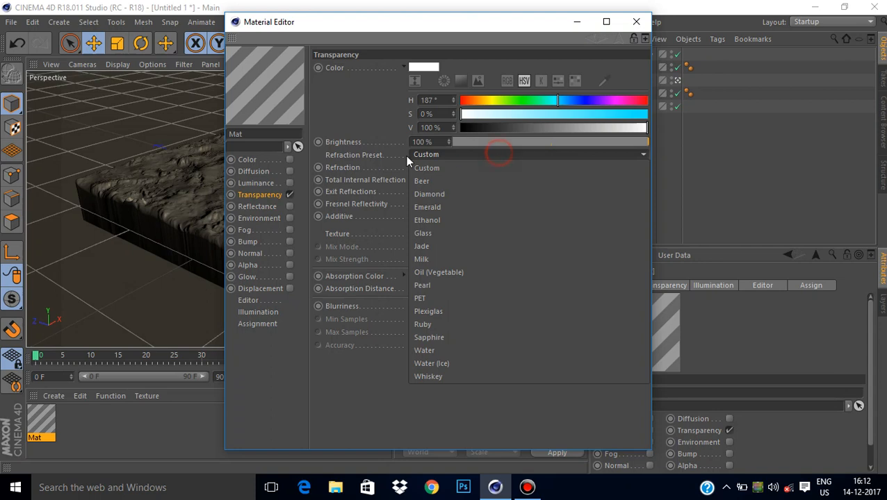
click(466, 349)
drag(447, 167, 448, 165)
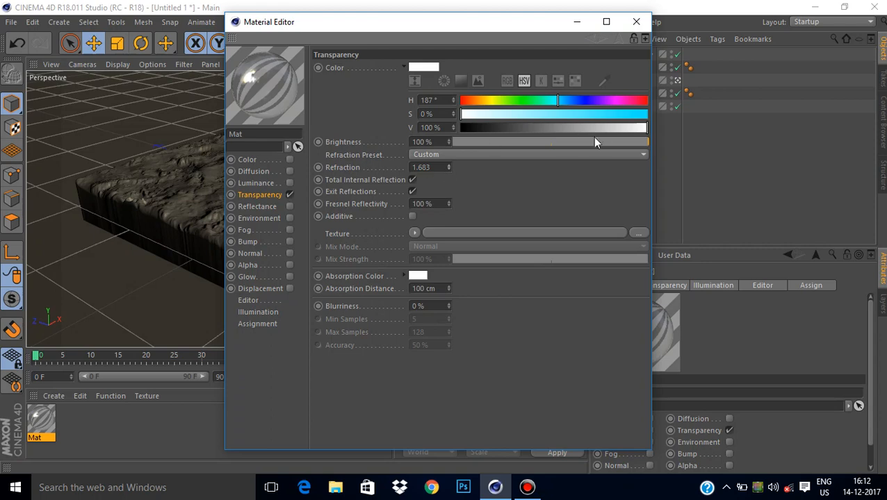
Step: Tint the transparency color a strongly saturated cyan at hue 187° and close the material editor
drag(559, 114, 611, 114)
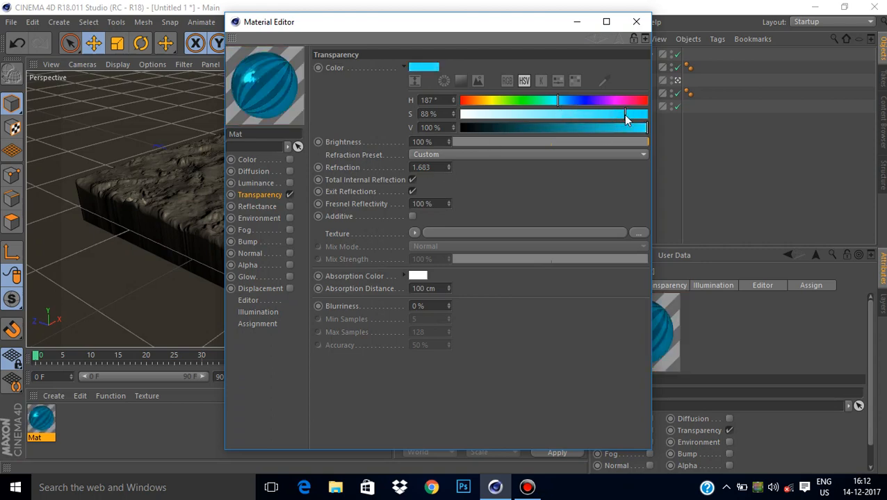
click(609, 114)
click(634, 23)
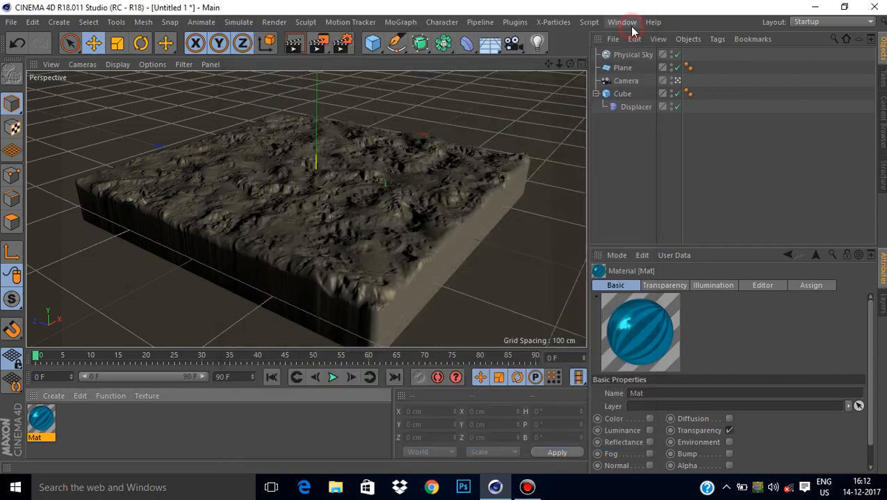
Step: Apply the blue transparent material to the displaced cube and clear the selection
drag(42, 429, 378, 174)
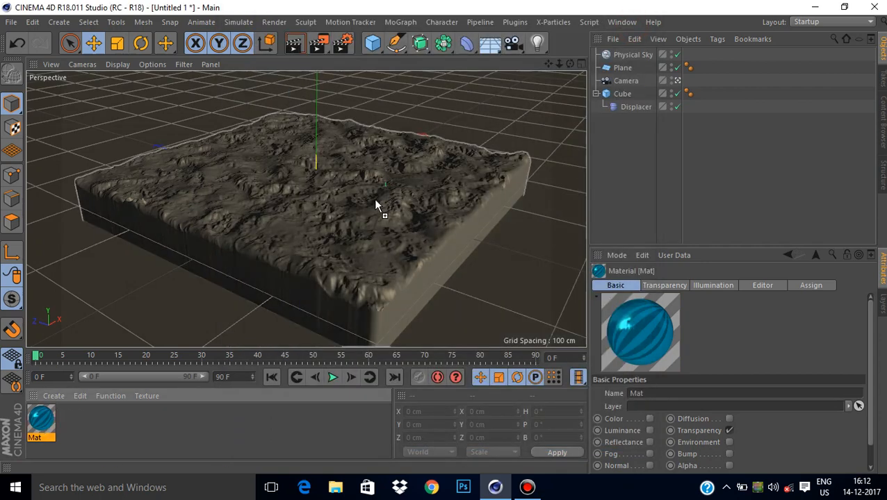
drag(375, 205, 402, 175)
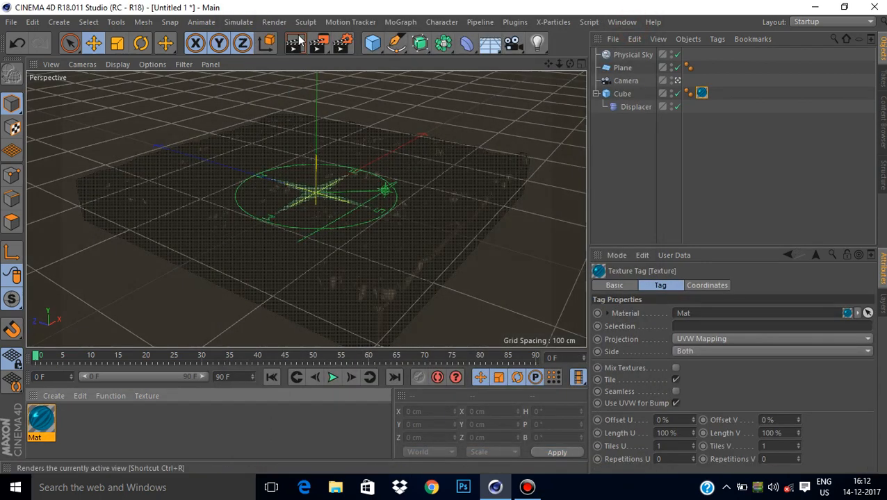
click(743, 194)
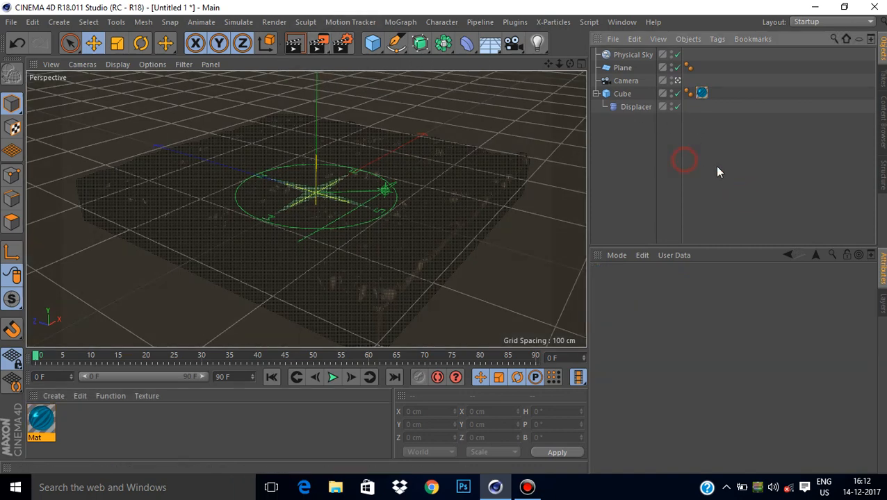
Step: Set the Side option of the cube's texture tag to Front
click(702, 93)
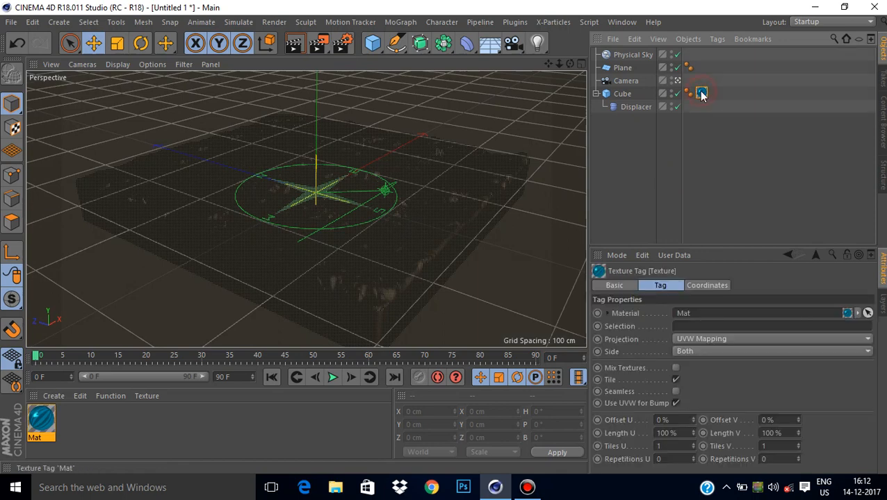
click(700, 351)
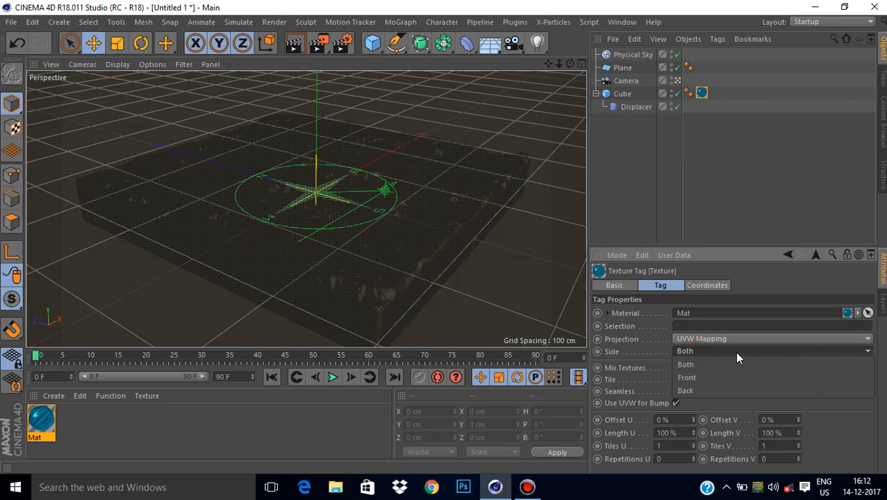
click(702, 378)
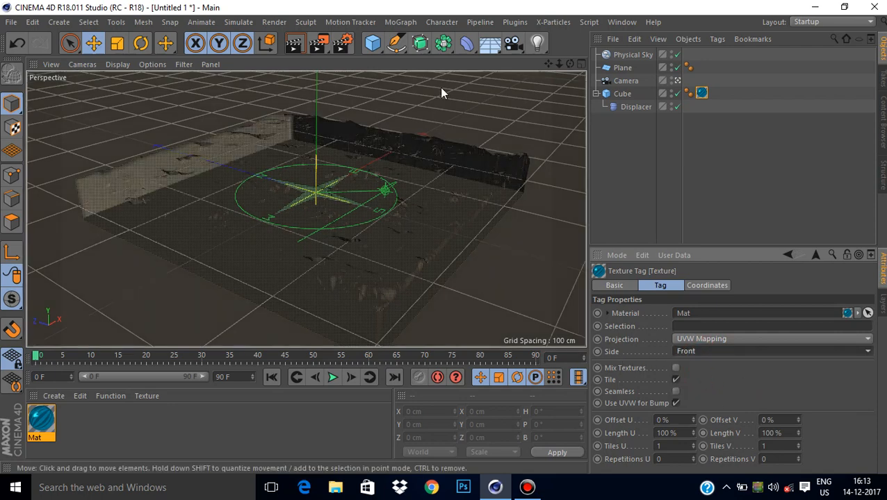
Step: Render the scene at 1280x720 to the Picture Viewer and wait for the image to finish
click(319, 49)
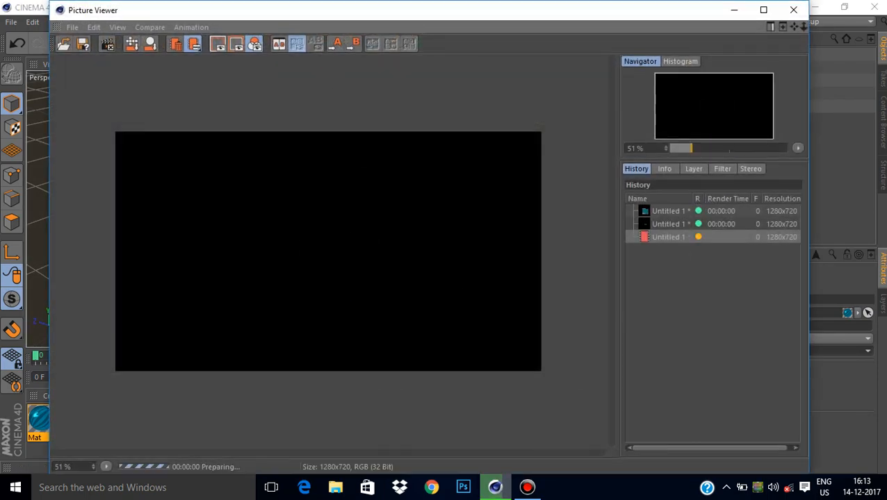
click(528, 487)
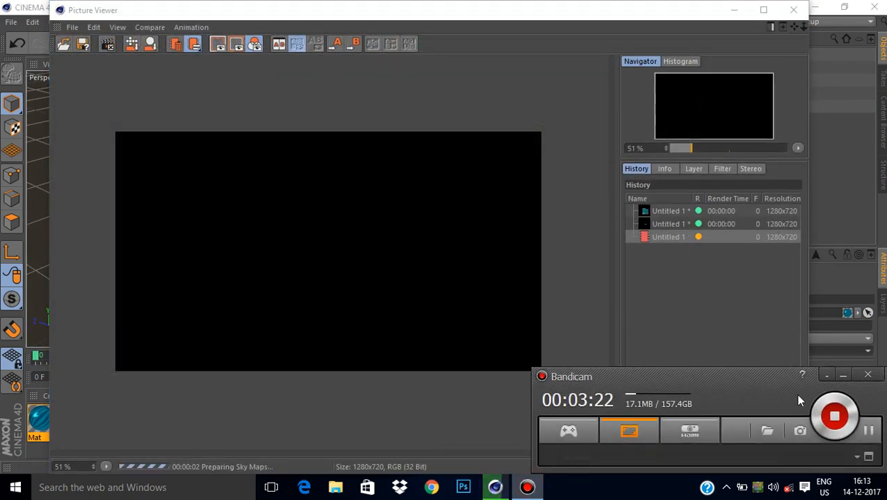
click(869, 436)
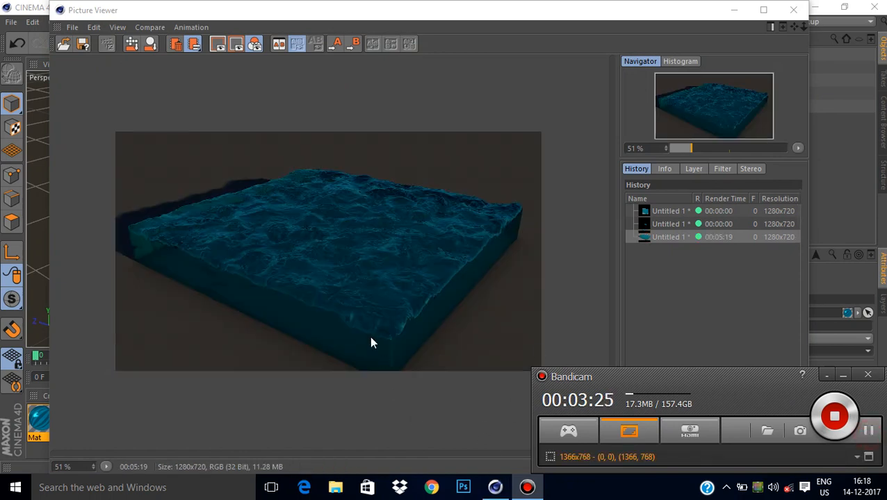
click(842, 378)
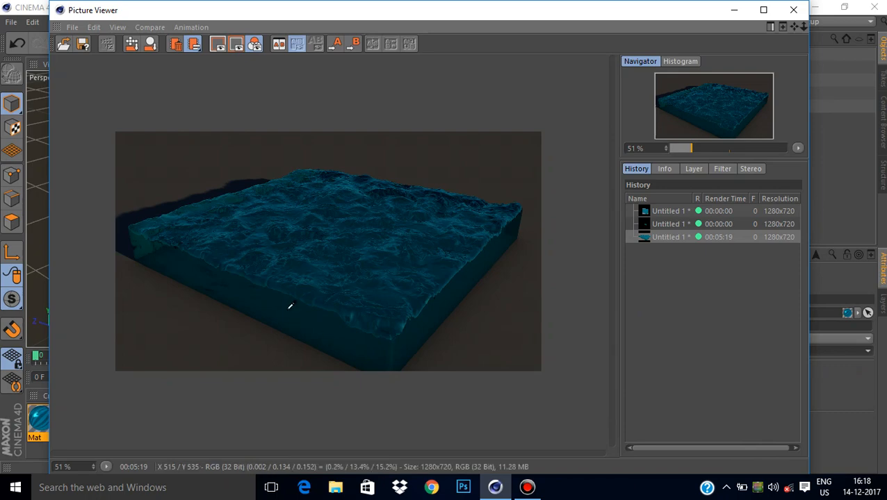
Step: Examine the rendered water surface up close at up to 220% zoom, covering different areas of the image
mouse_move(708, 149)
mouse_down()
mouse_move(693, 148)
mouse_move(700, 152)
mouse_up()
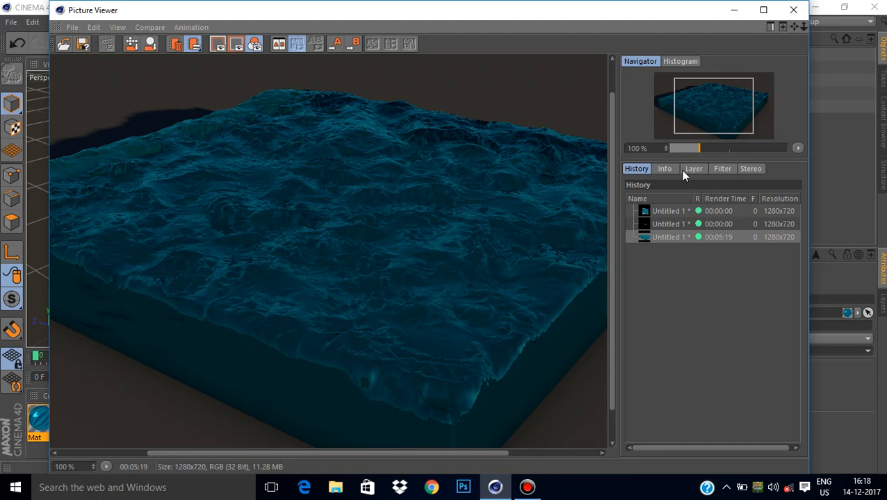
drag(692, 155, 694, 154)
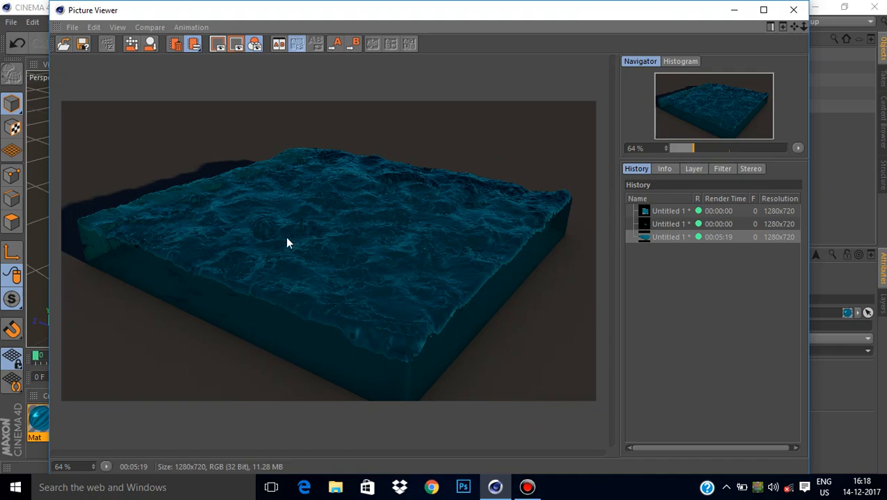
drag(715, 153, 712, 149)
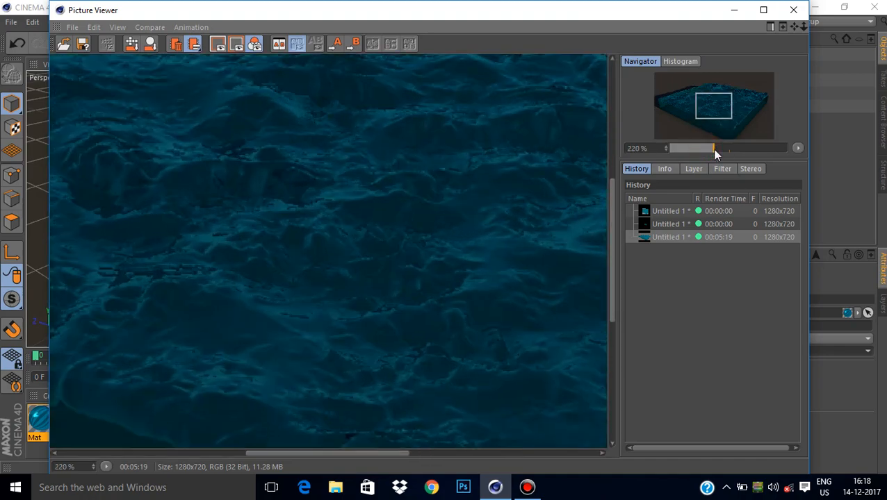
drag(432, 121, 298, 306)
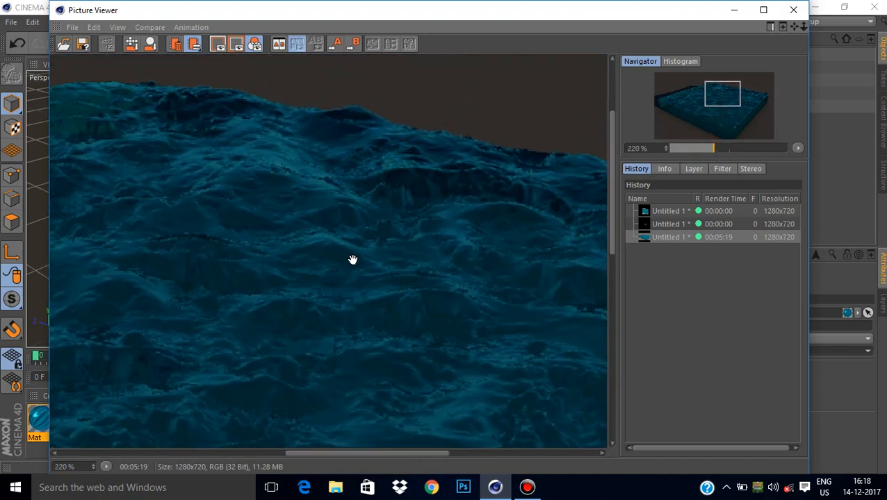
drag(353, 260, 542, 132)
drag(271, 182, 653, 396)
drag(350, 377, 254, 192)
drag(443, 201, 98, 337)
drag(414, 286, 262, 185)
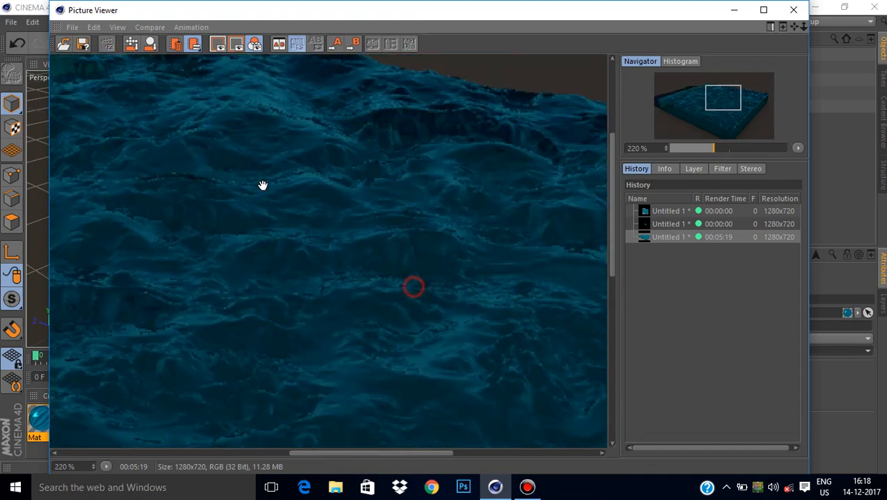
drag(712, 145, 698, 146)
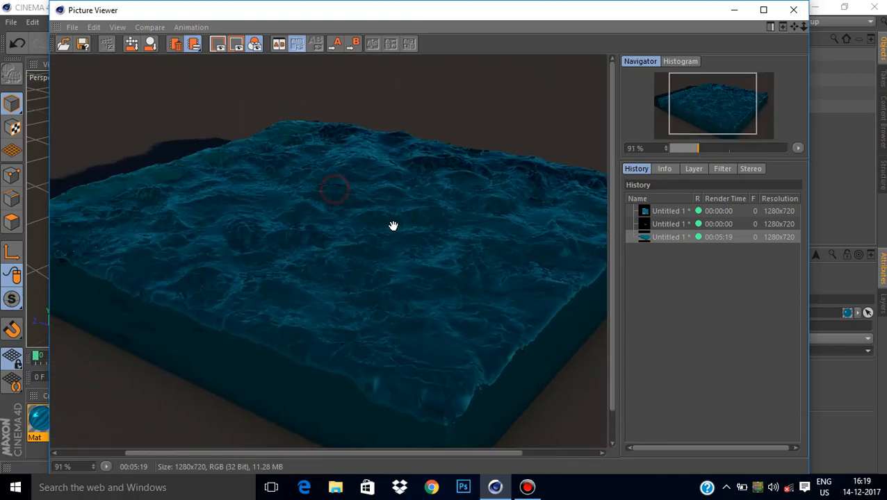
click(526, 487)
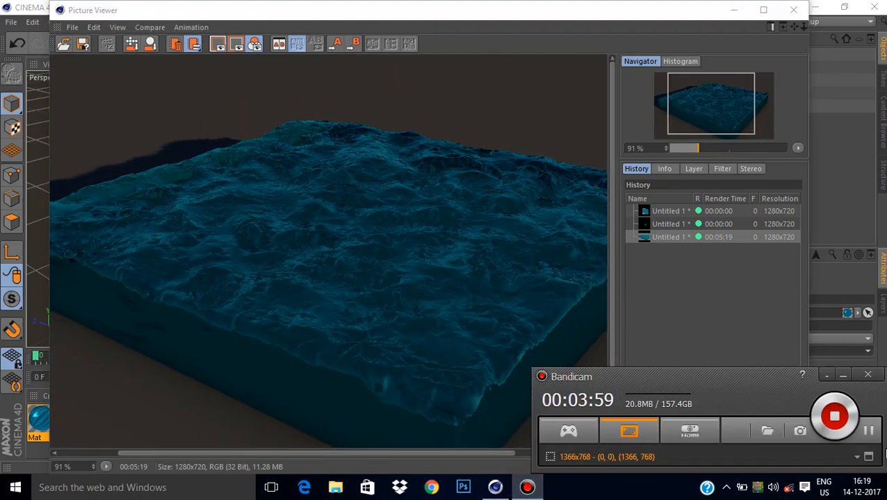
click(868, 433)
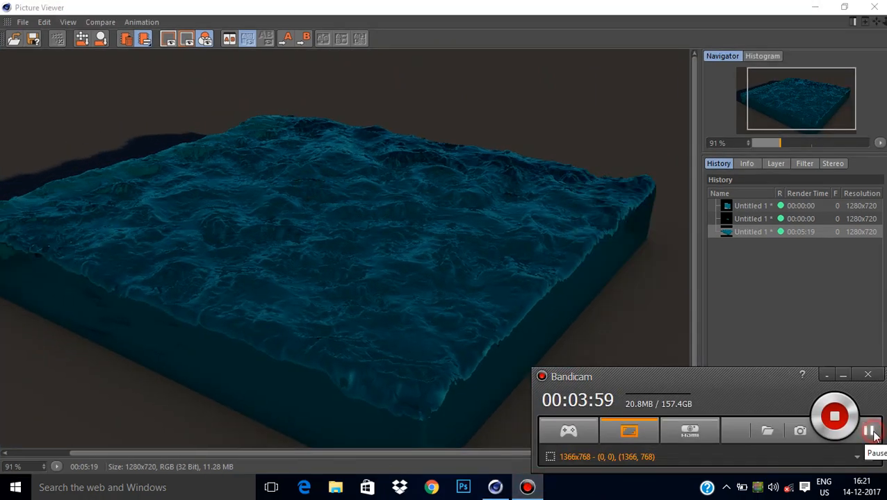
click(842, 376)
Step: Inspect the front corner of the rendered water block at 214% zoom
drag(757, 143, 793, 151)
mouse_move(796, 99)
mouse_down()
mouse_move(782, 113)
mouse_move(759, 104)
mouse_move(796, 81)
mouse_move(852, 95)
mouse_move(843, 123)
mouse_move(802, 114)
mouse_up()
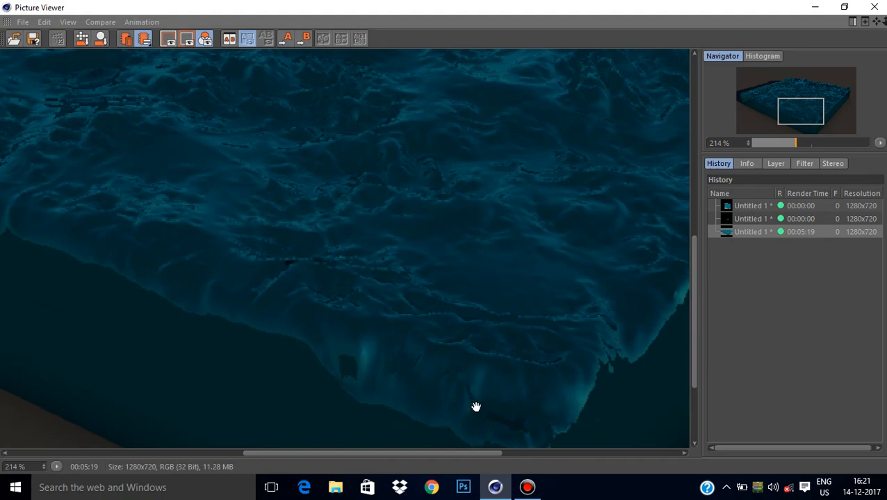